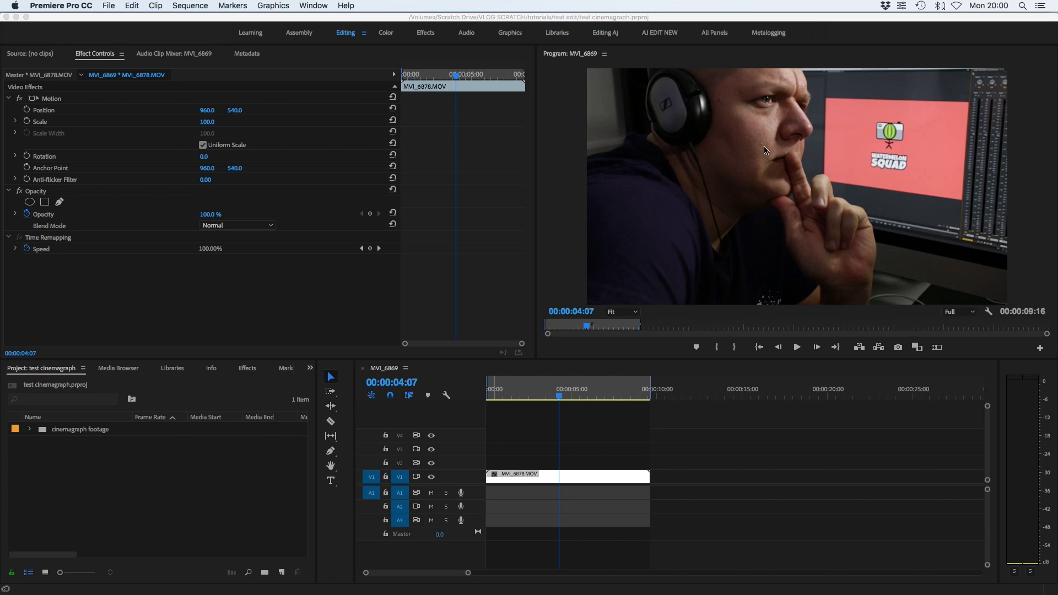
Step: Split the V1 clip at 00:00:04:07, delete the portion before the cut, and close the gap it leaves
click(560, 481)
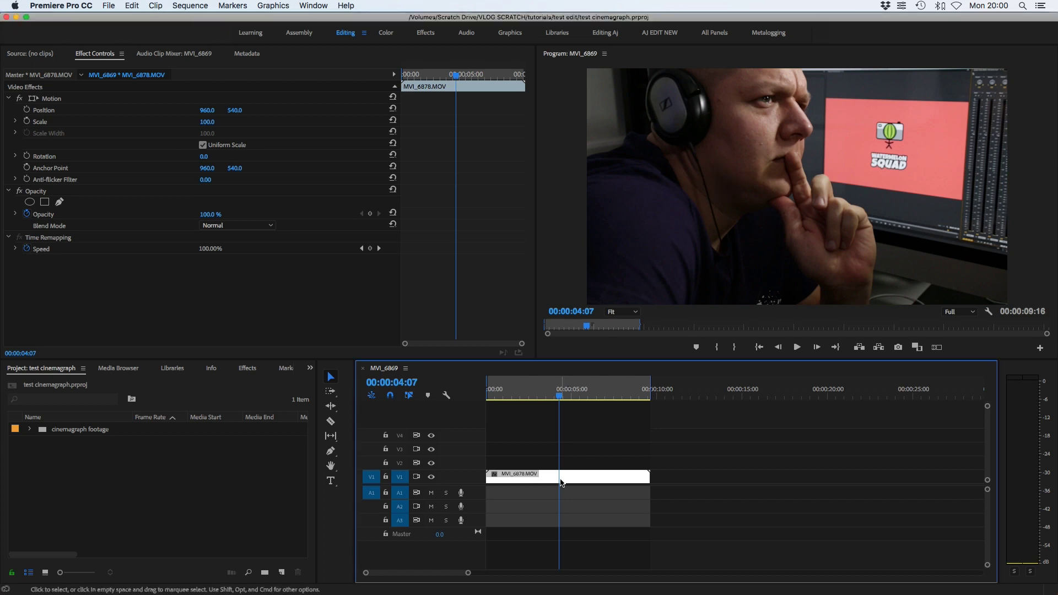
key(c)
click(560, 482)
key(super+s)
key(v)
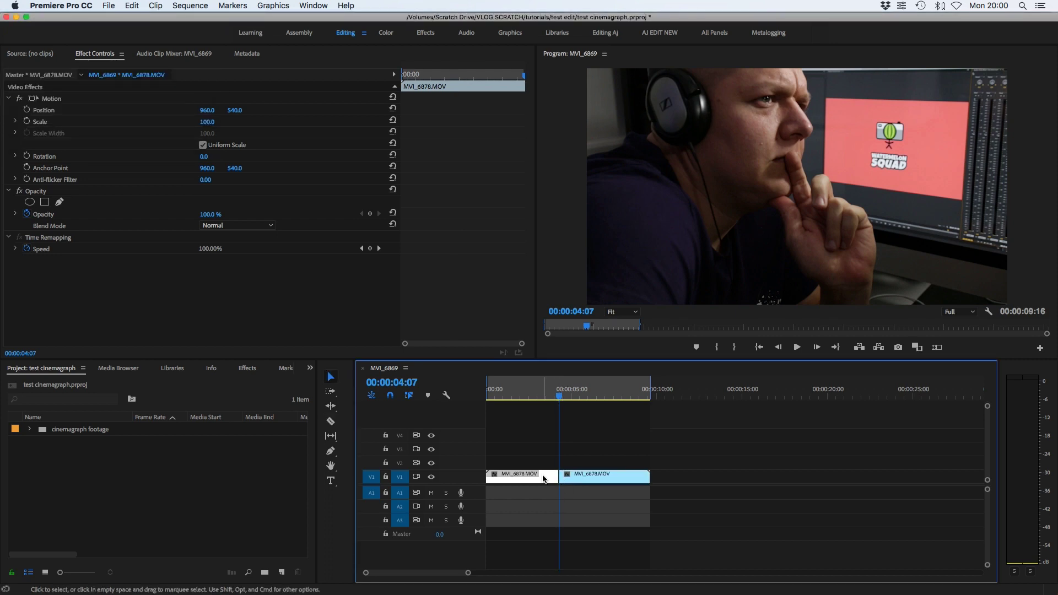
key(Delete)
right_click(543, 478)
click(549, 483)
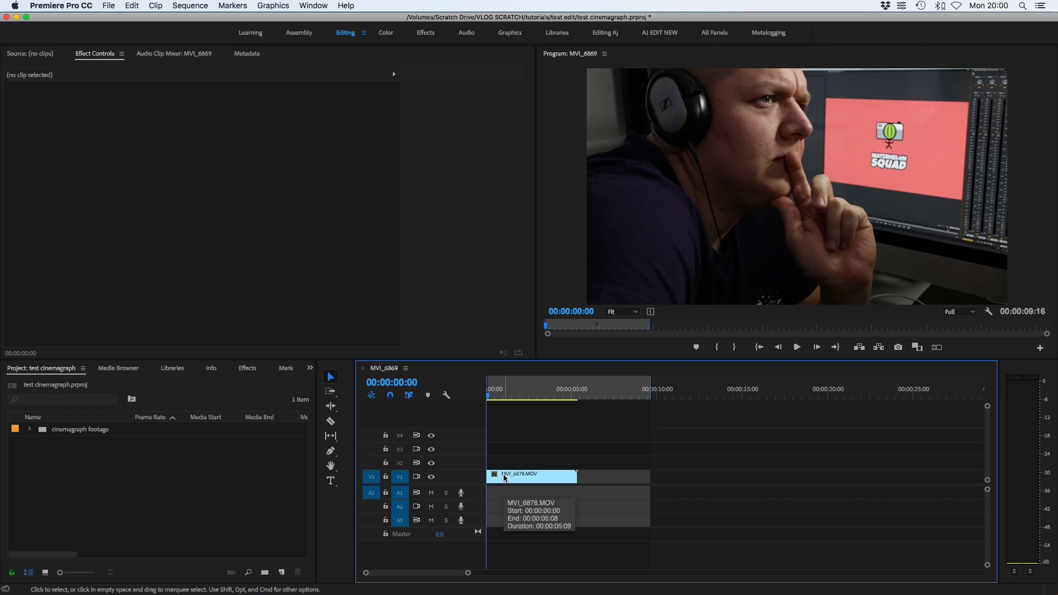
Step: Duplicate the trimmed clip onto track V2 directly above the original and hide V2's output
drag(505, 478, 506, 463)
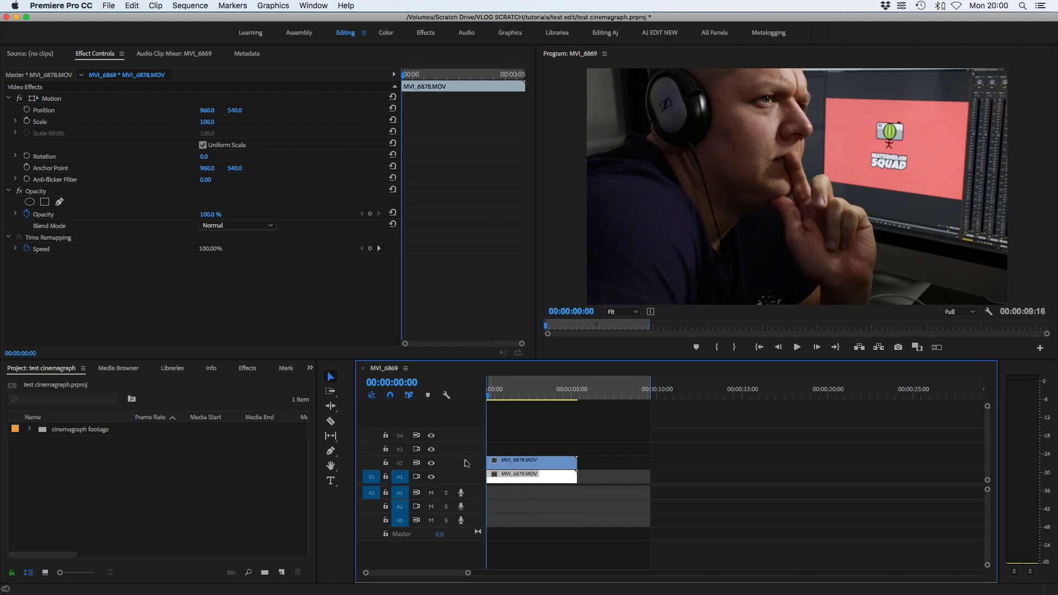
click(432, 464)
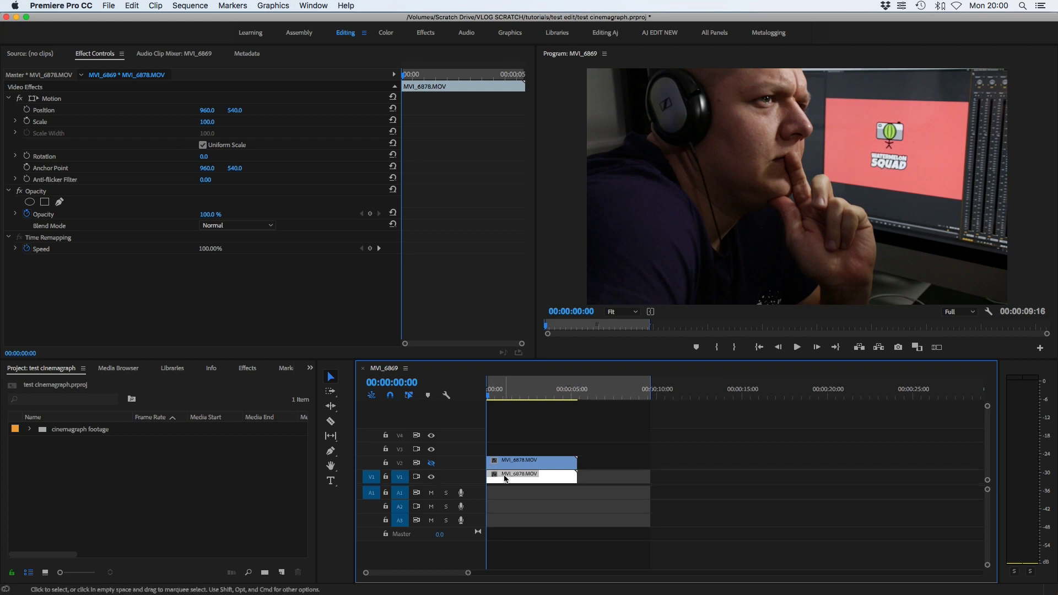
Step: Cut the V1 clip after its first frame and delete the remainder, leaving a single-frame clip
key(backslash)
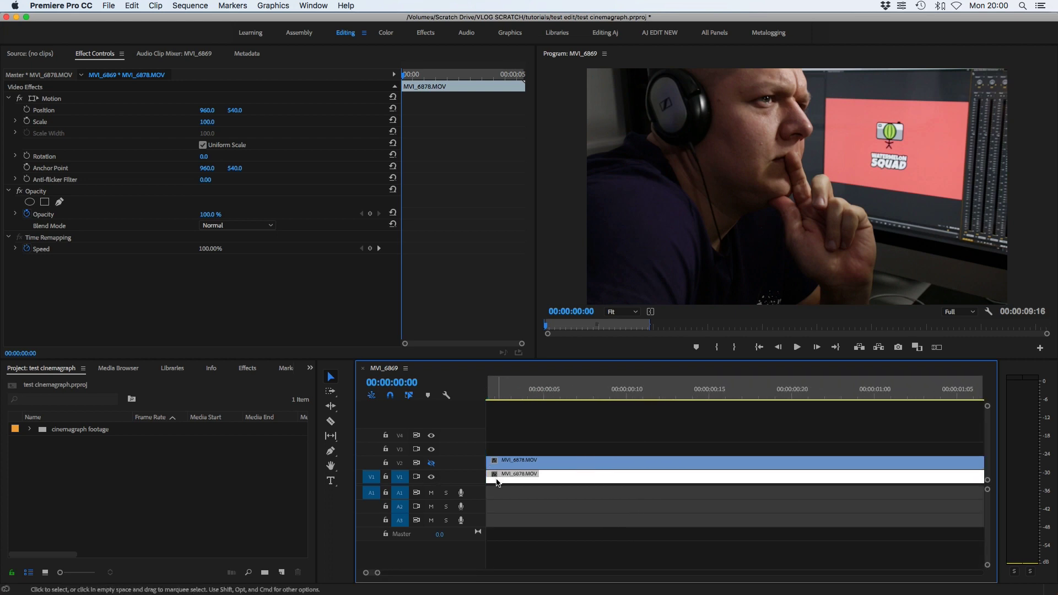
scroll(501, 478, right, 2)
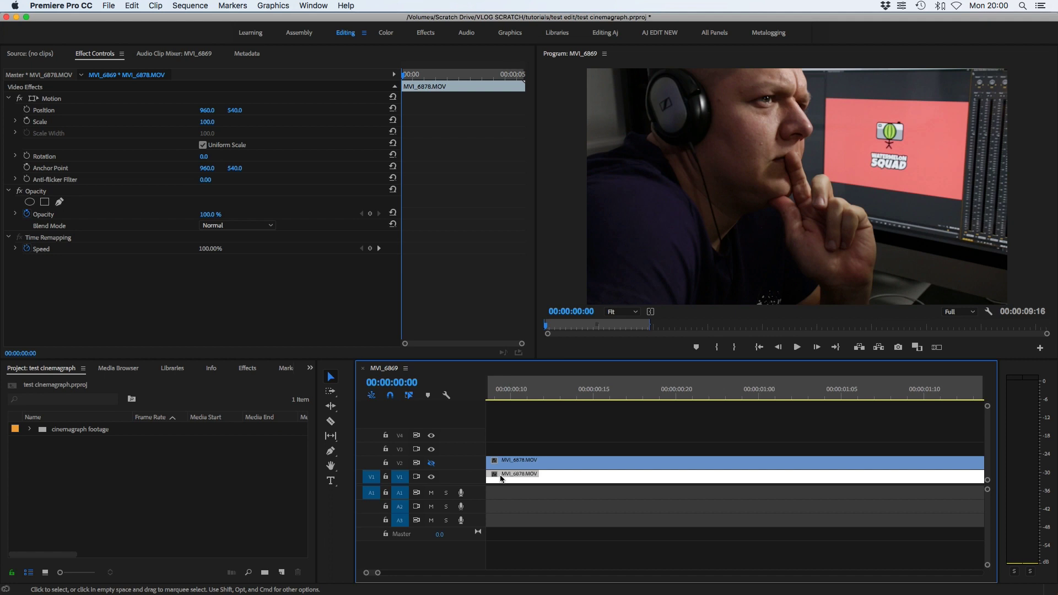
scroll(503, 480, left, 2)
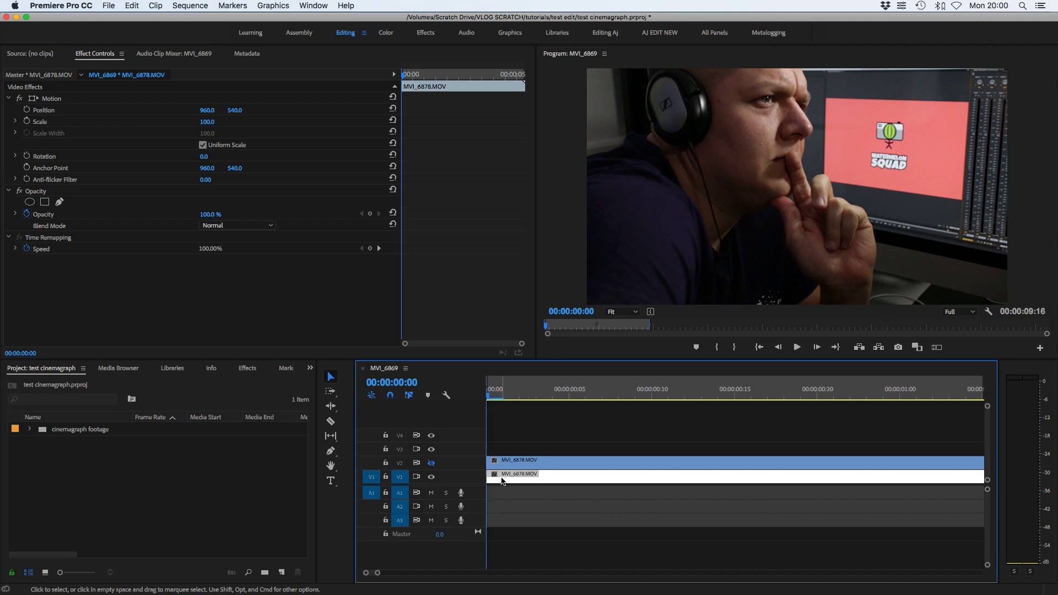
key(c)
click(506, 477)
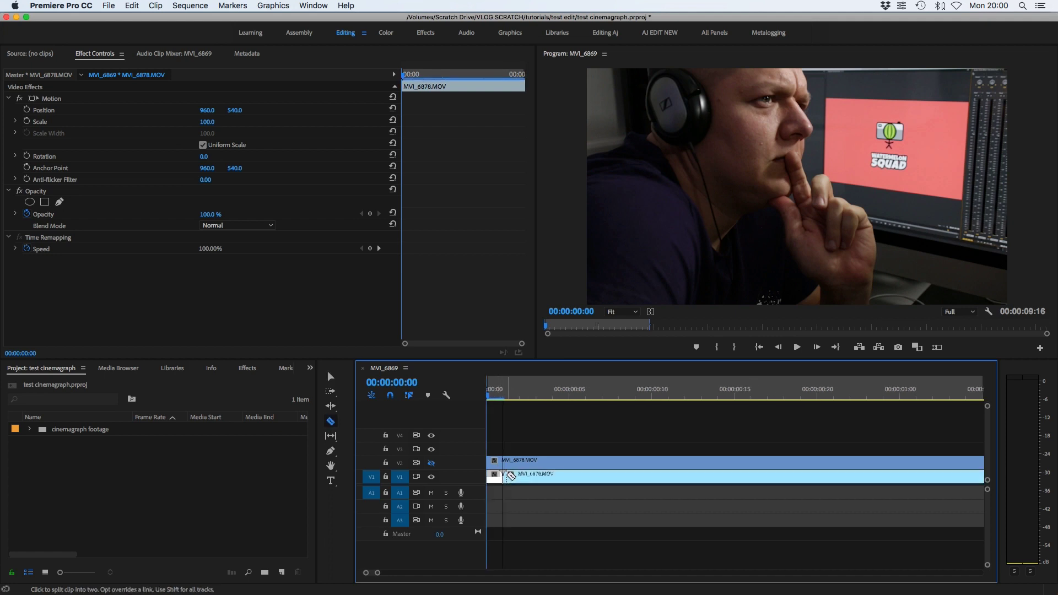
key(v)
click(527, 484)
key(Delete)
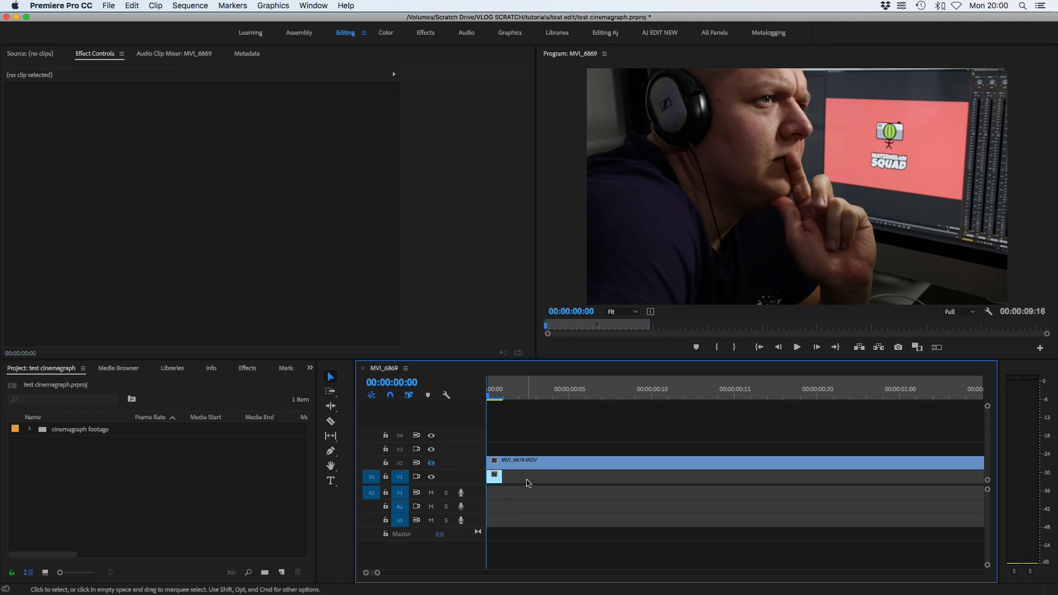
Step: Apply a frame hold to the single-frame V1 clip using Sequence Timecode at frame 00:00:00:00
click(494, 478)
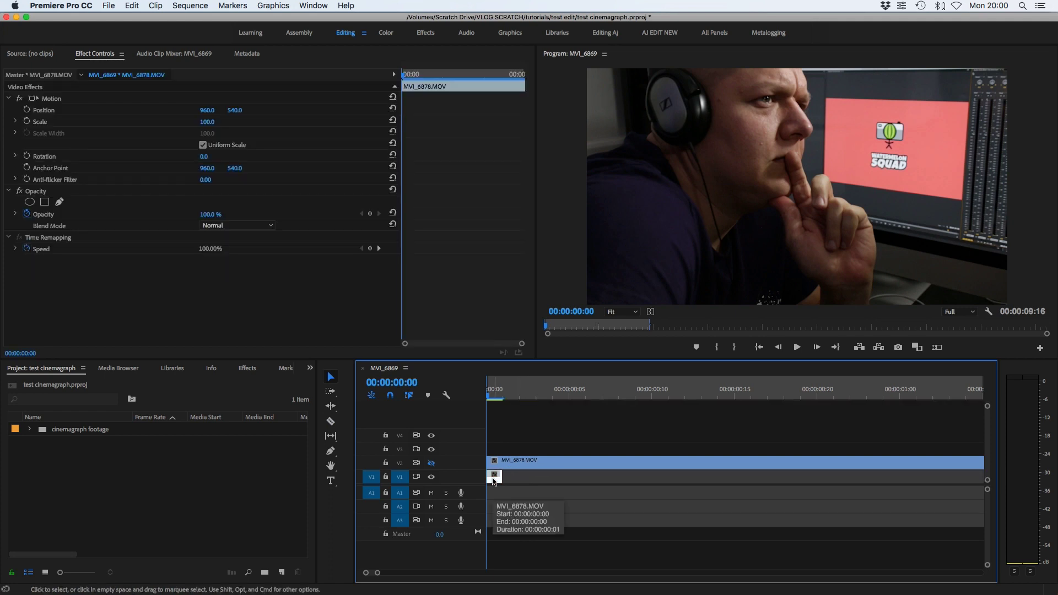
right_click(493, 479)
click(521, 419)
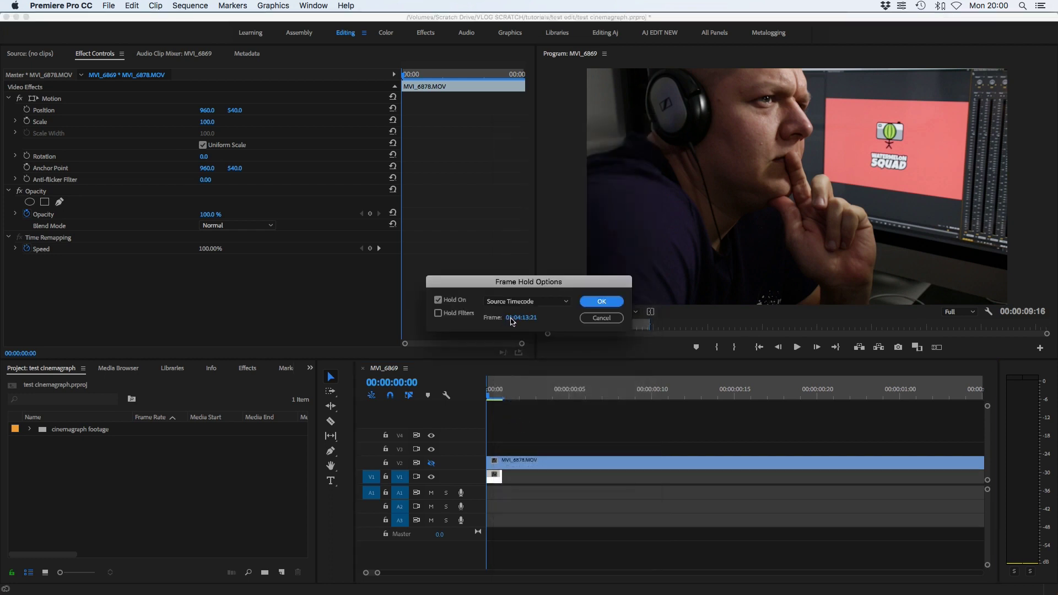
click(511, 319)
click(498, 302)
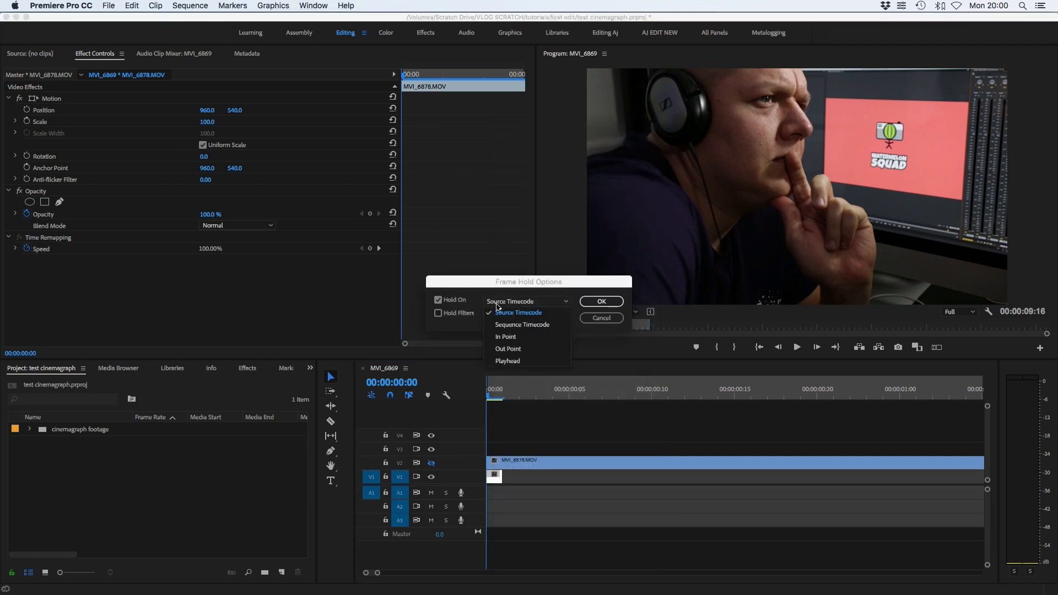
click(507, 336)
click(498, 301)
click(507, 361)
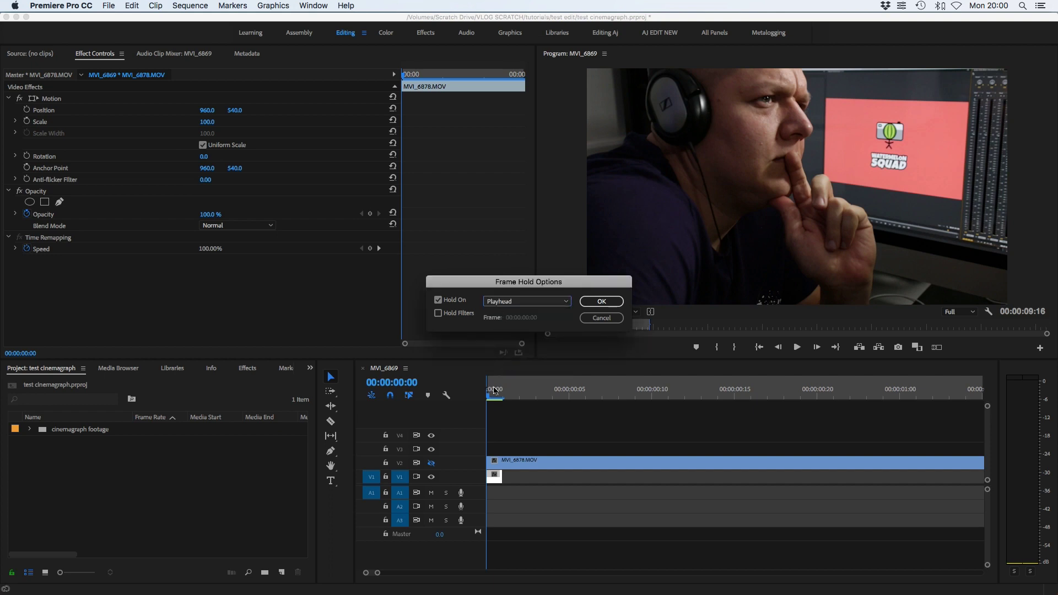
click(510, 303)
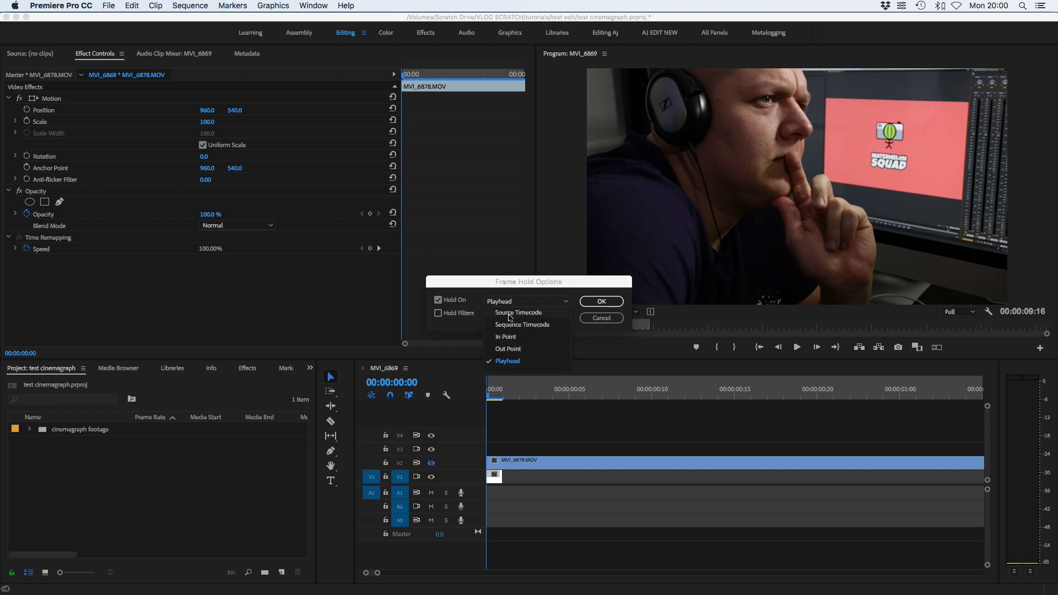
click(510, 325)
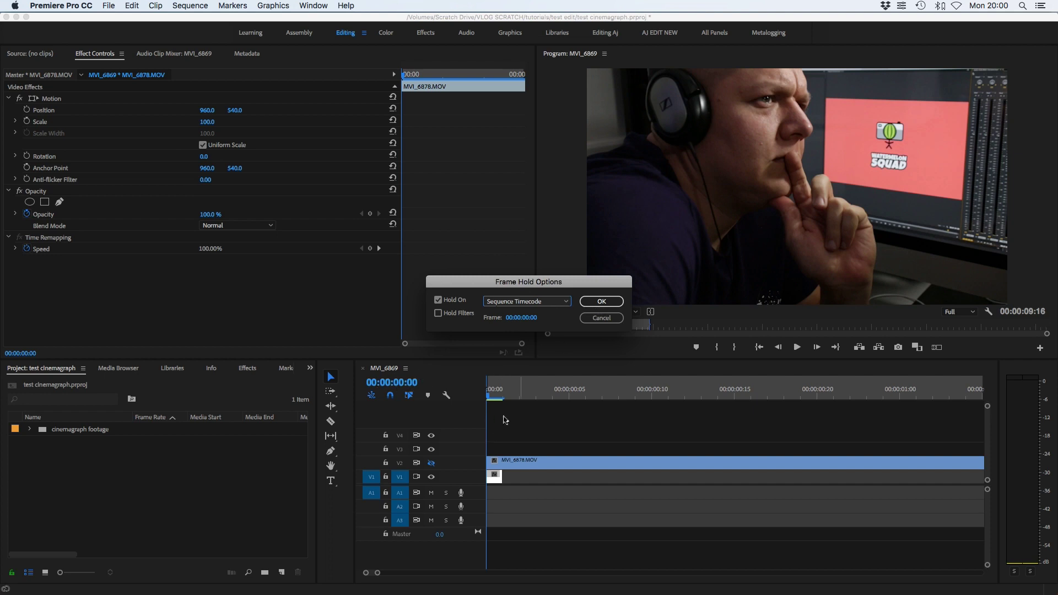
click(600, 302)
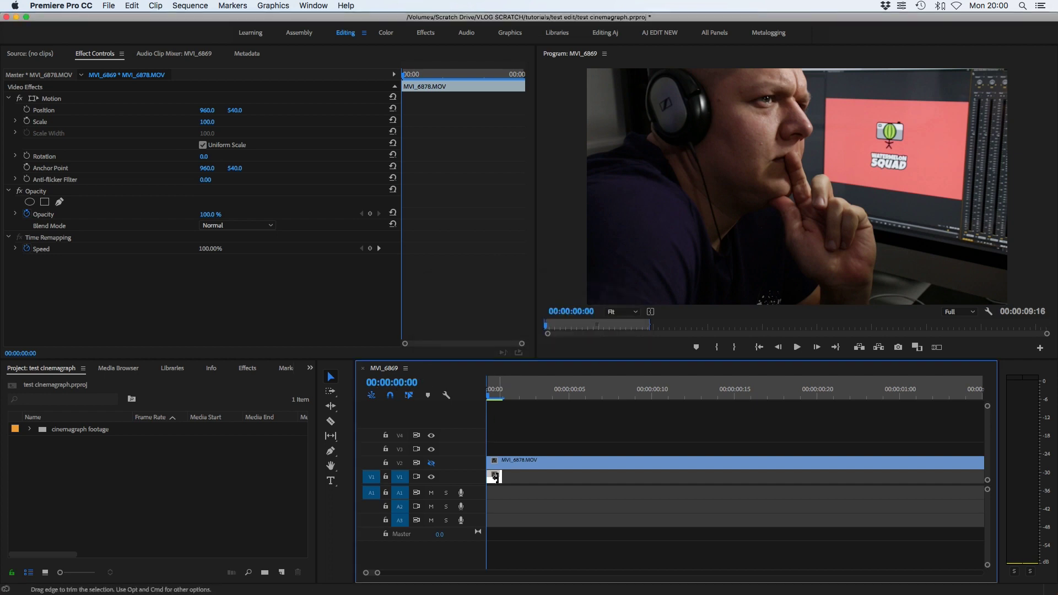
right_click(494, 479)
click(512, 426)
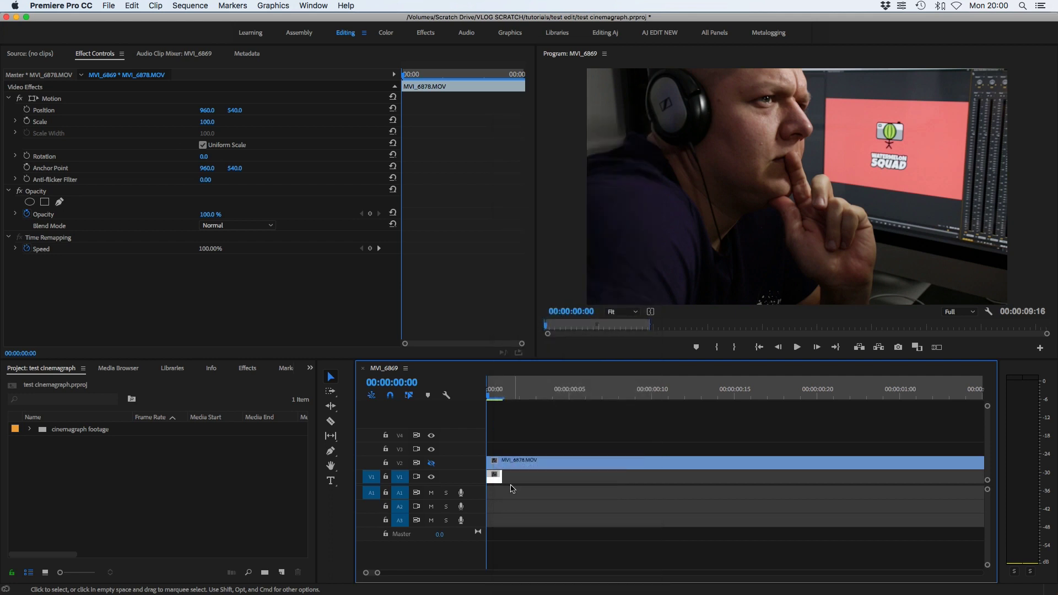
Step: Extend the held-frame clip on V1 to about 5 seconds, playing it back to check that the image stays frozen
drag(501, 476, 931, 475)
key(space)
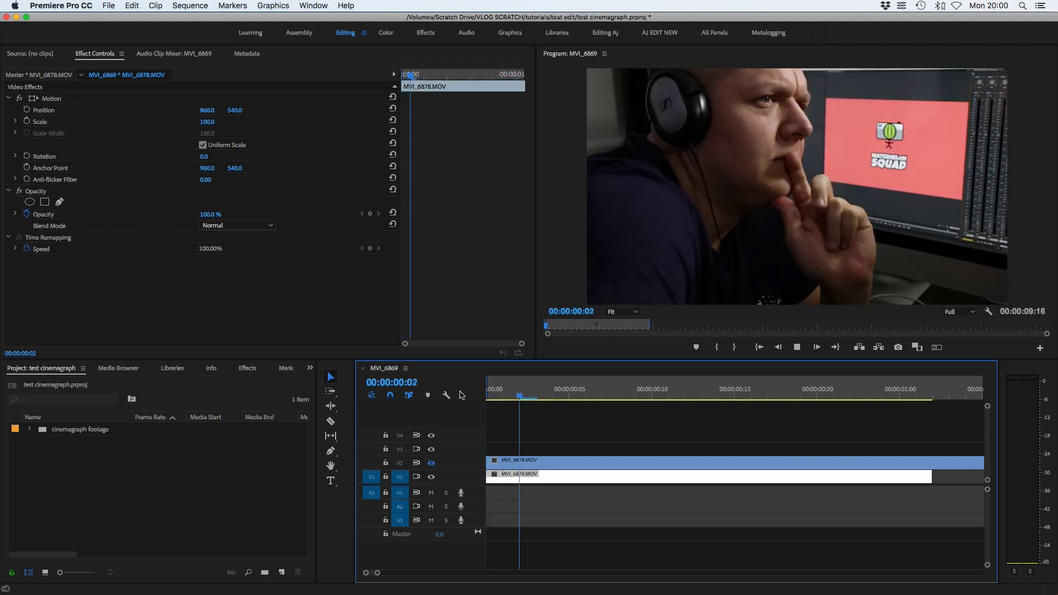
key(space)
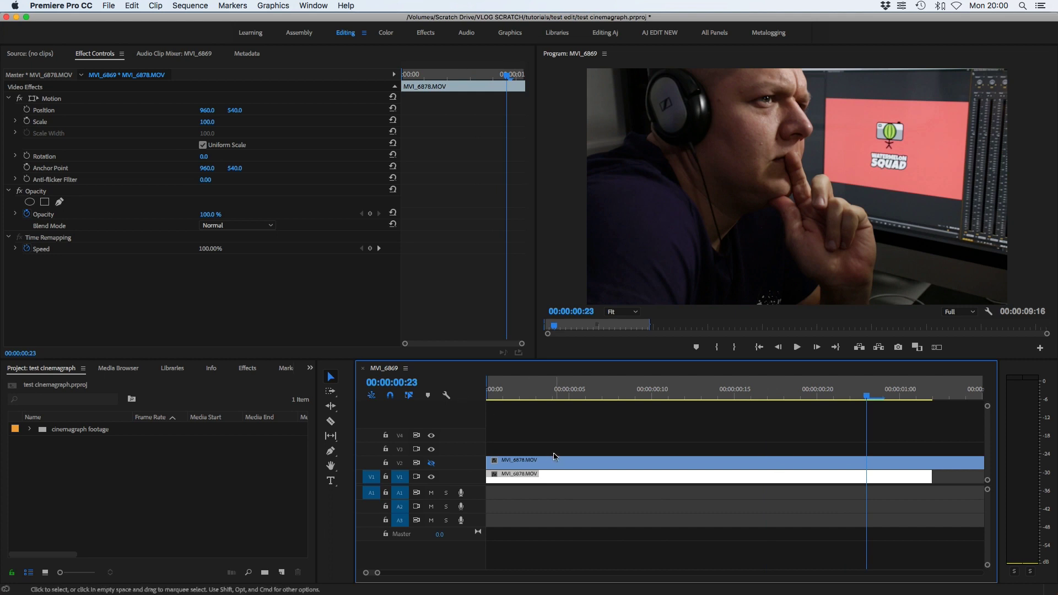
key(minus)
key(minus)
key(minus)
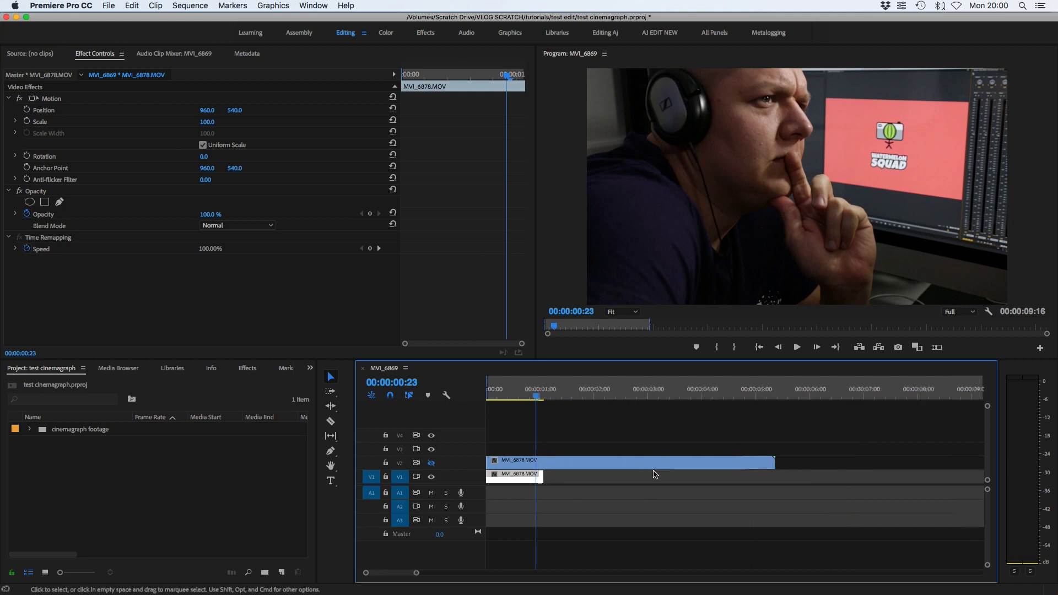
drag(538, 476, 728, 477)
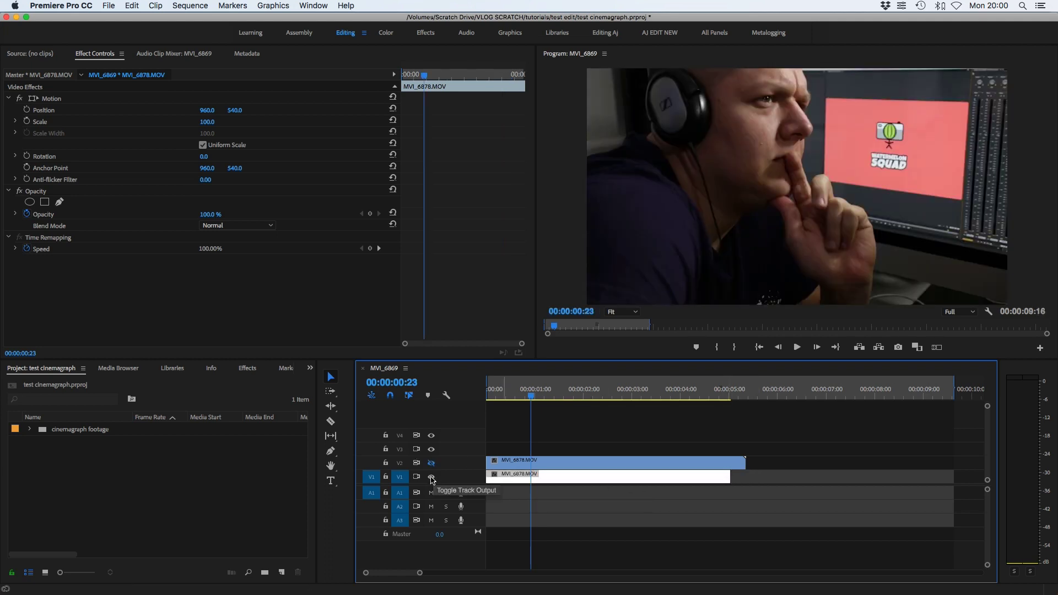
Step: Hide track V1, show track V2, and return the playhead to the start of the sequence
click(431, 477)
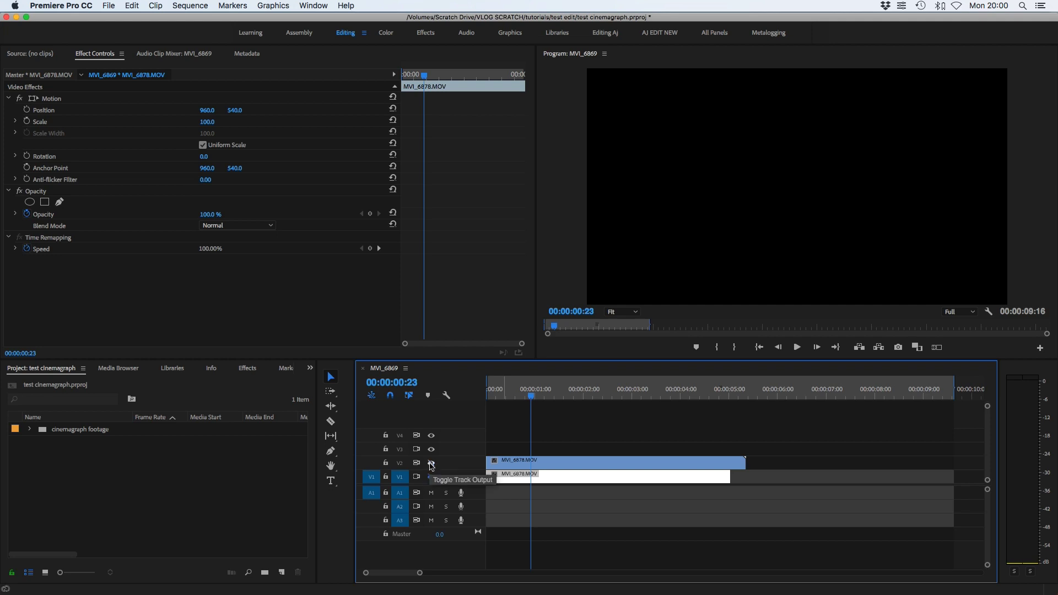
click(432, 464)
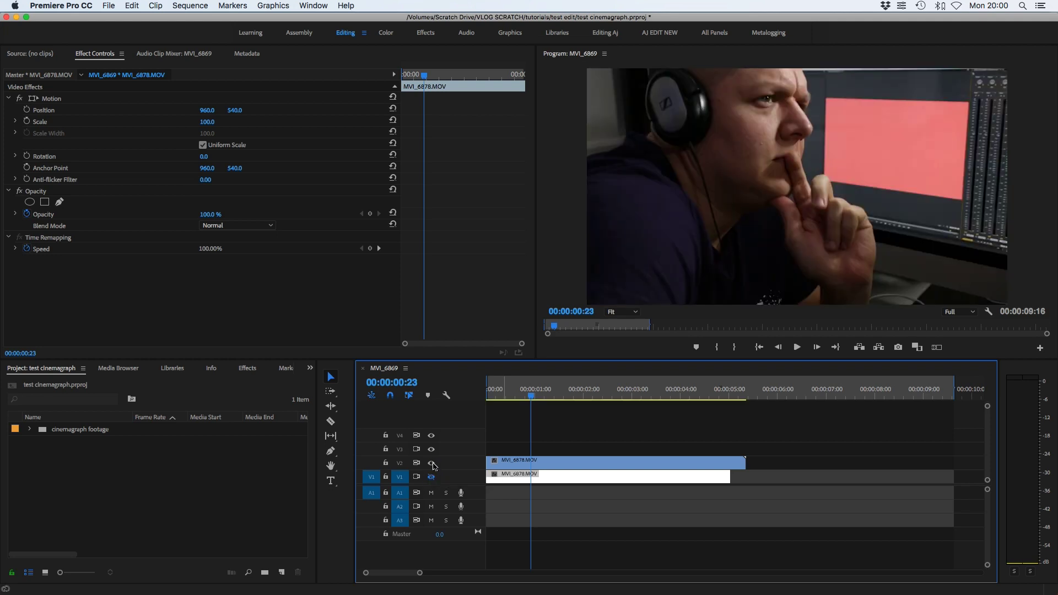
drag(530, 395, 480, 401)
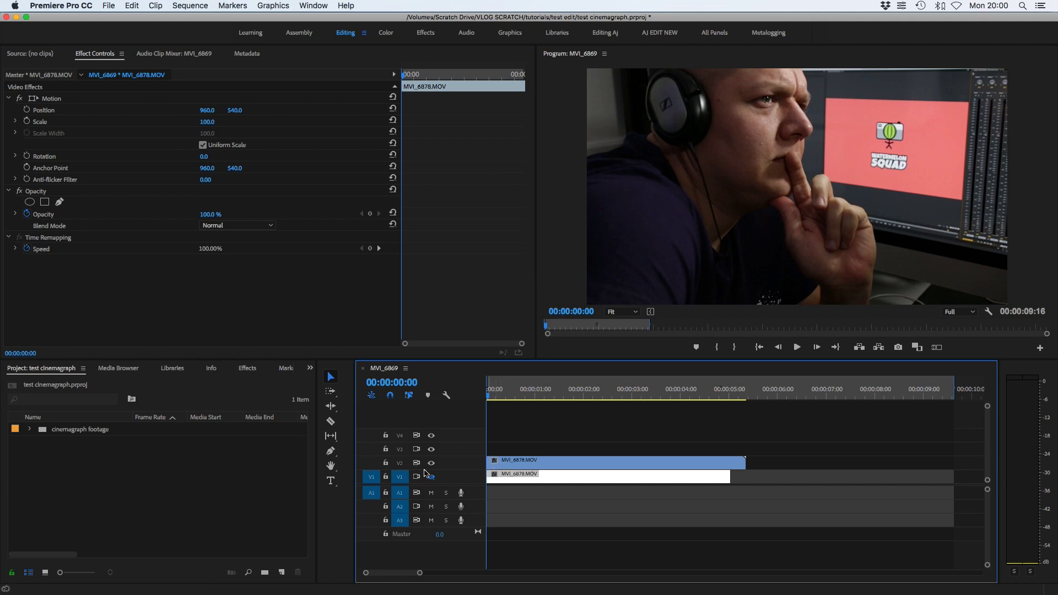
Step: Show the effect controls of the moving clip on V2 and turn off its opacity keyframing
click(494, 481)
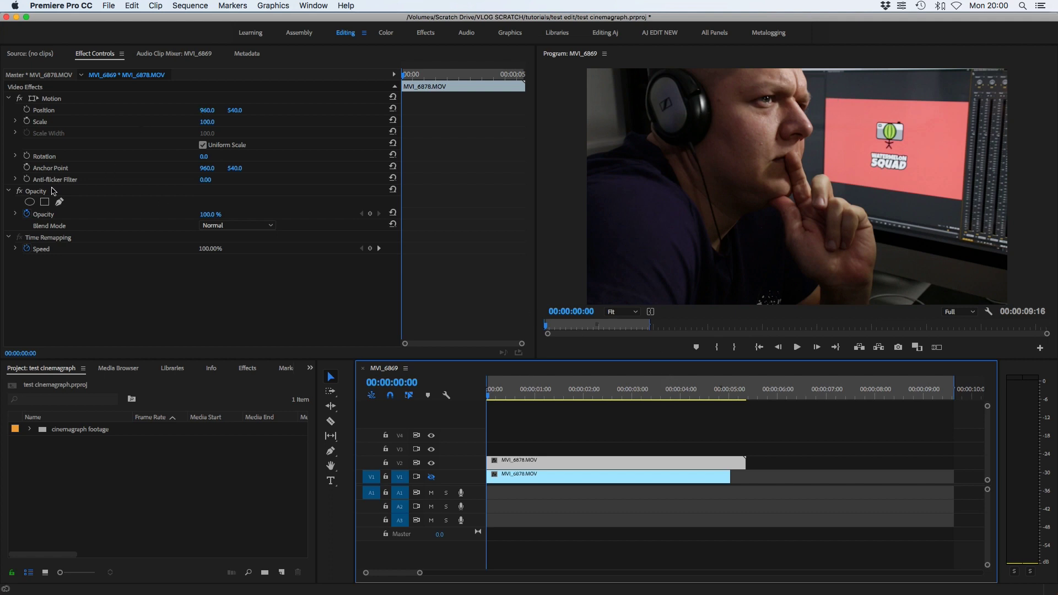
click(95, 57)
click(166, 55)
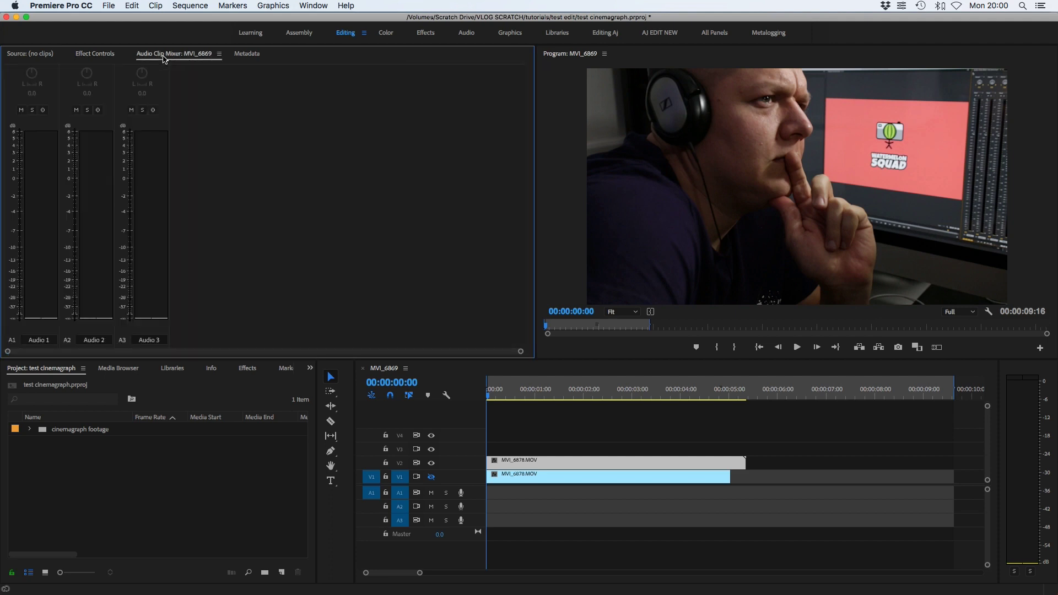
click(105, 57)
click(32, 54)
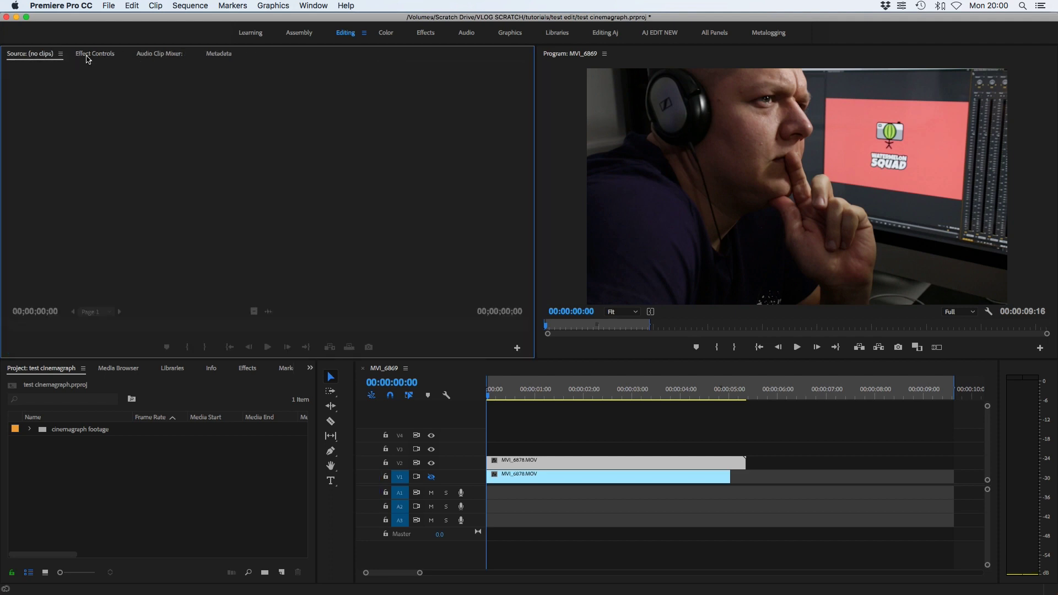
click(92, 57)
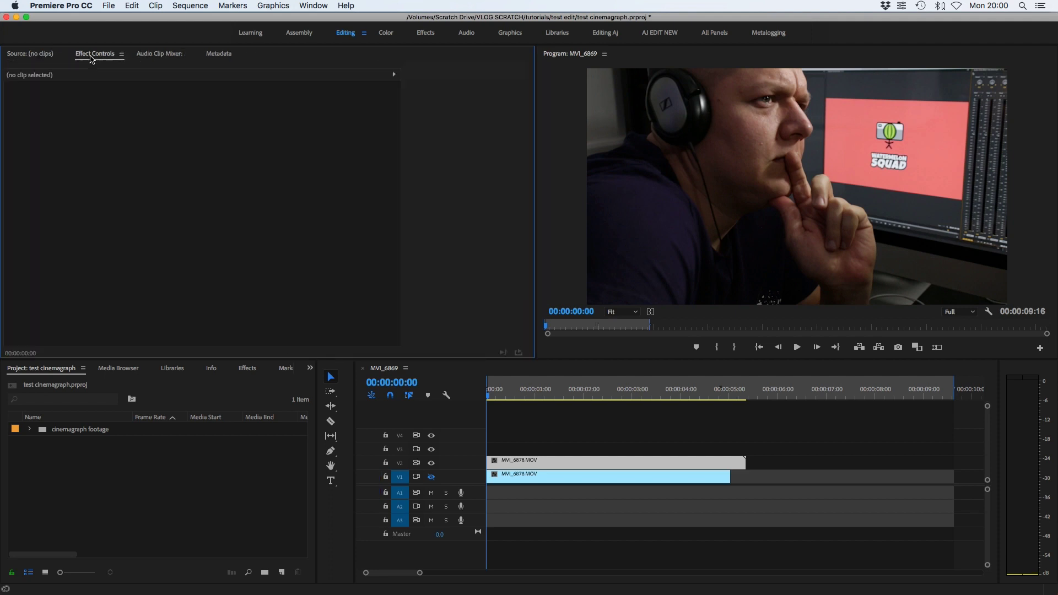
click(557, 464)
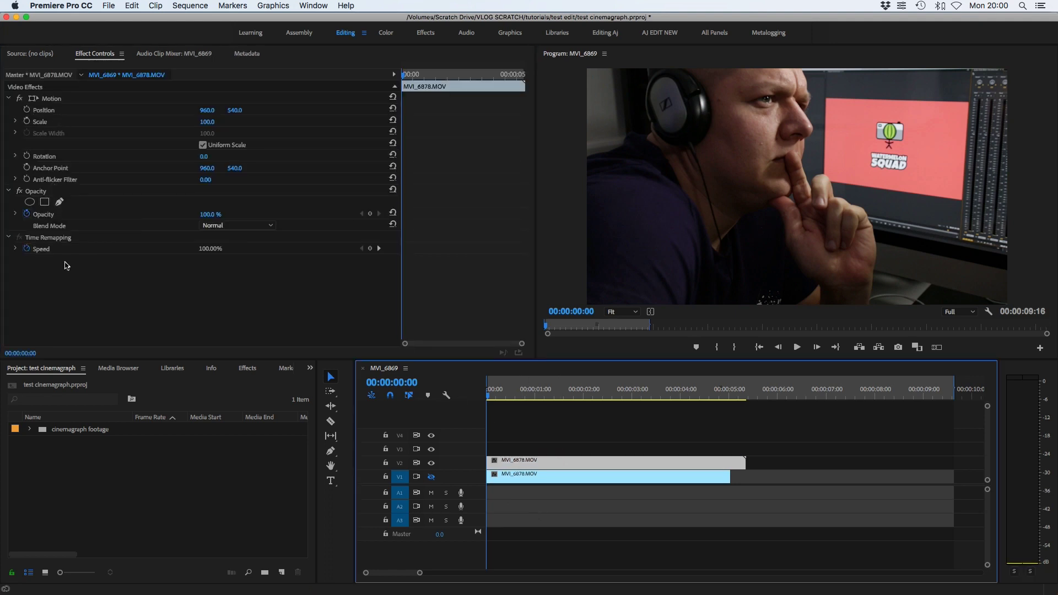
click(26, 215)
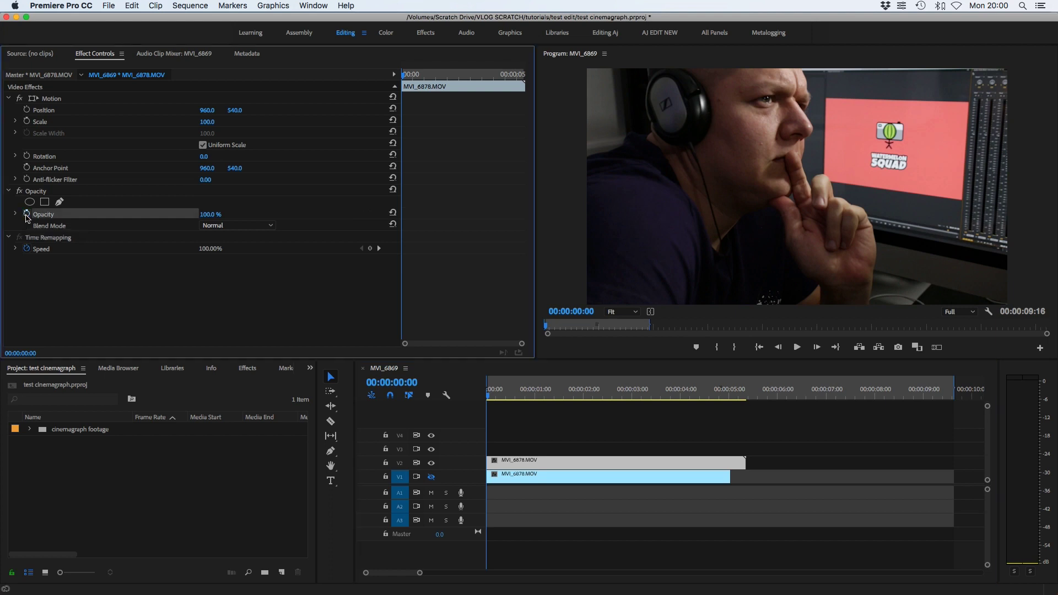
Step: Draw a closed five-point opacity mask around the pink monitor image, angling its lower corner around the fingers, and play the masked clip
click(59, 203)
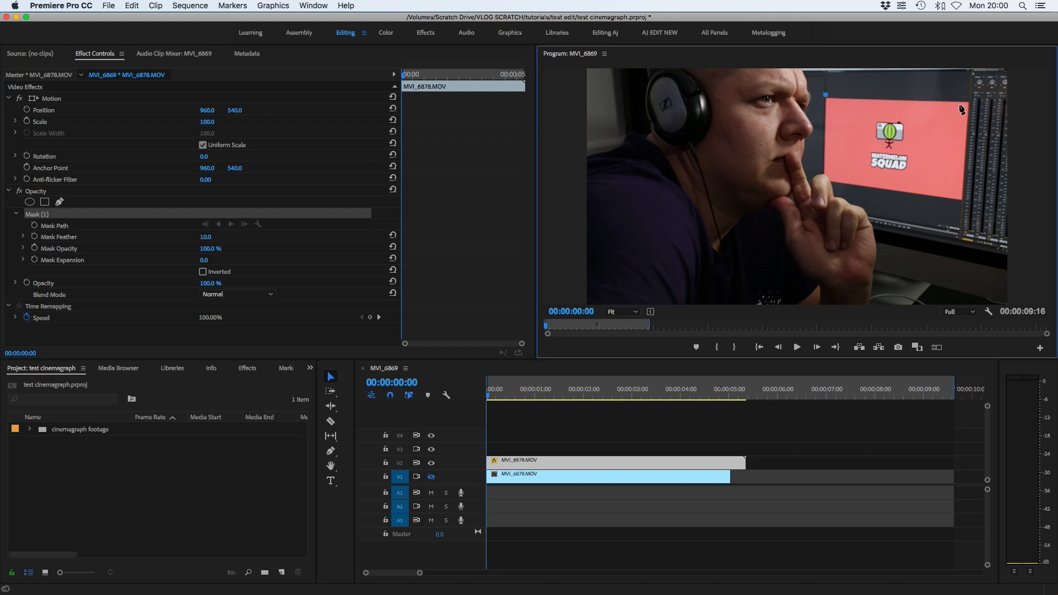
click(972, 99)
click(963, 201)
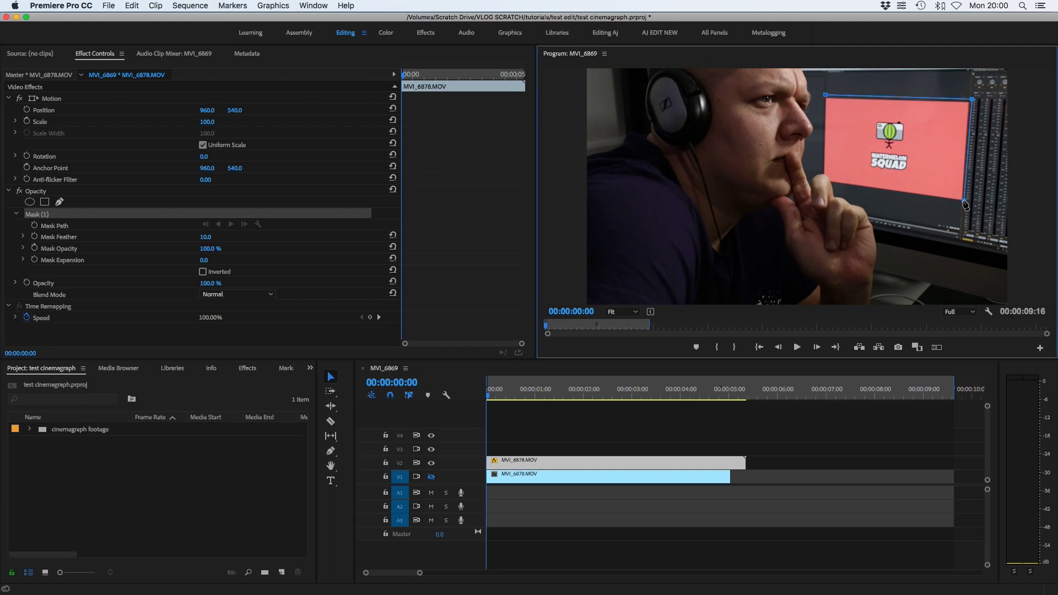
click(836, 185)
click(820, 165)
click(825, 97)
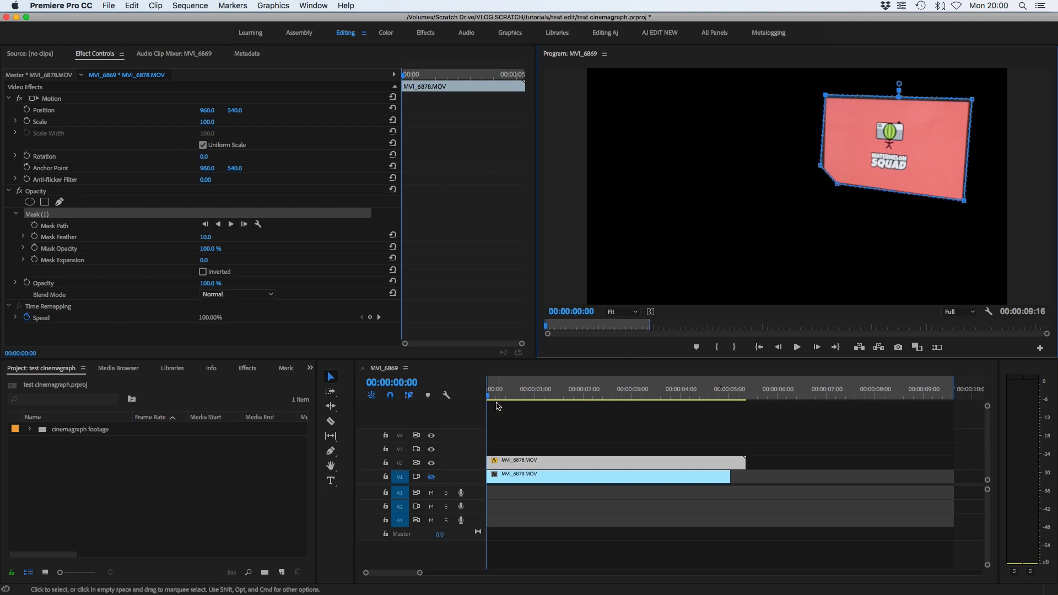
key(space)
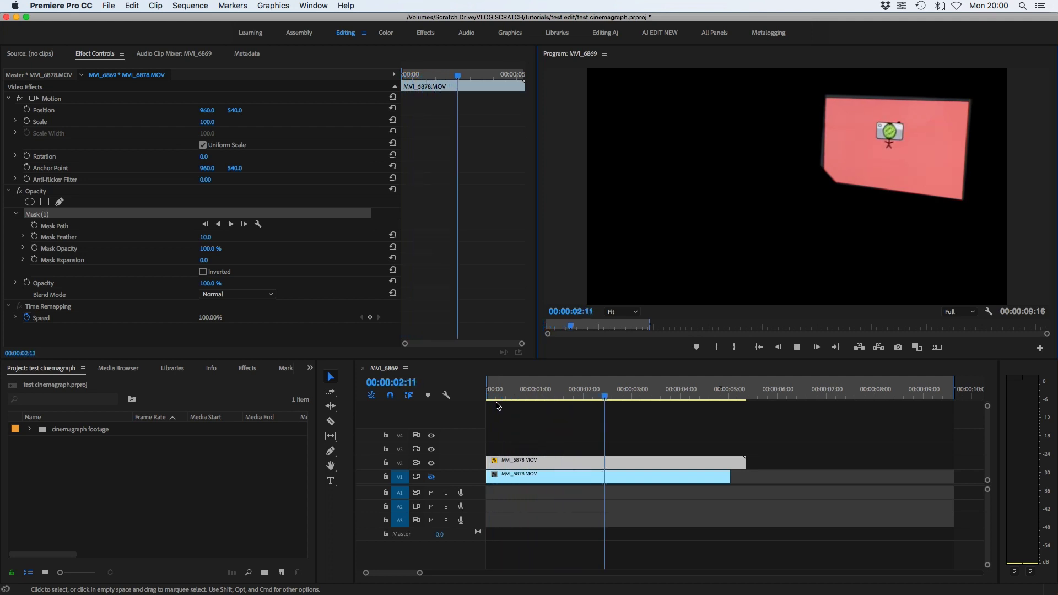
Step: Trim the end of the masked clip on V2 back to 00:00:03:23 and play it from the start of the sequence
key(space)
drag(718, 397, 677, 397)
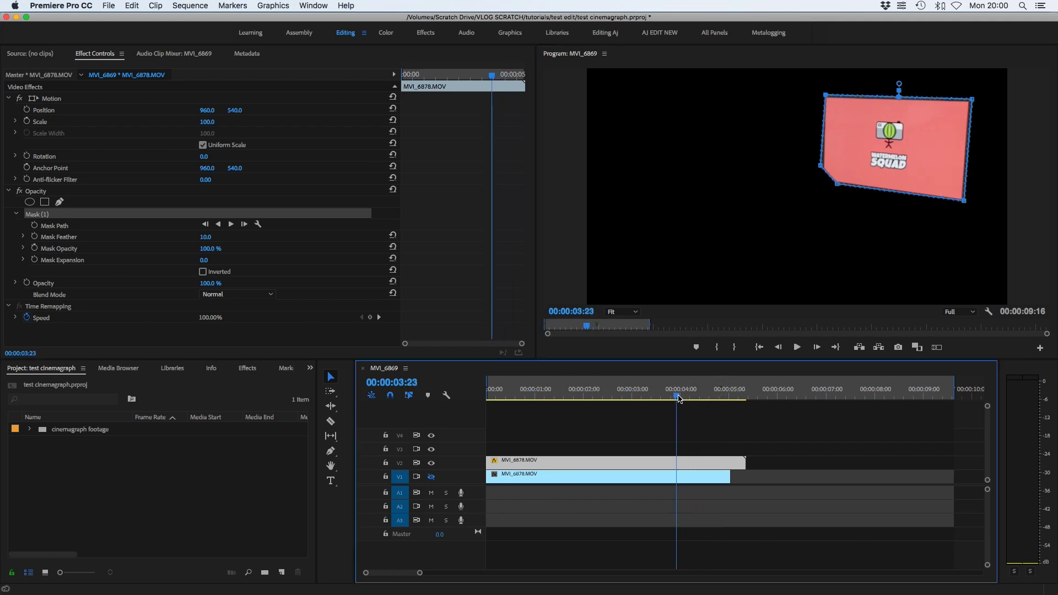
drag(741, 463, 676, 462)
click(595, 394)
drag(596, 394, 445, 394)
key(space)
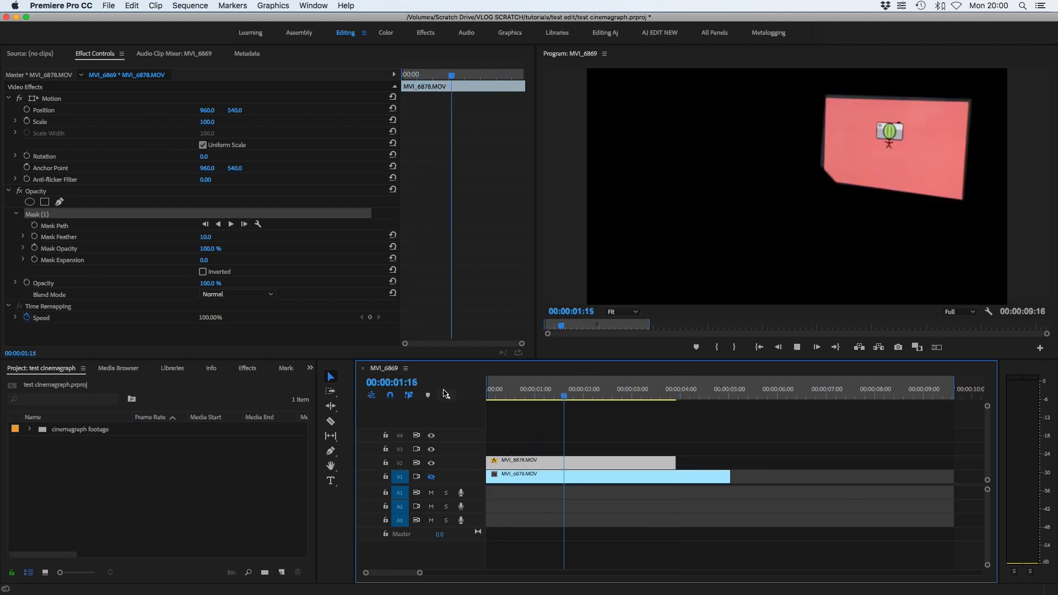
key(space)
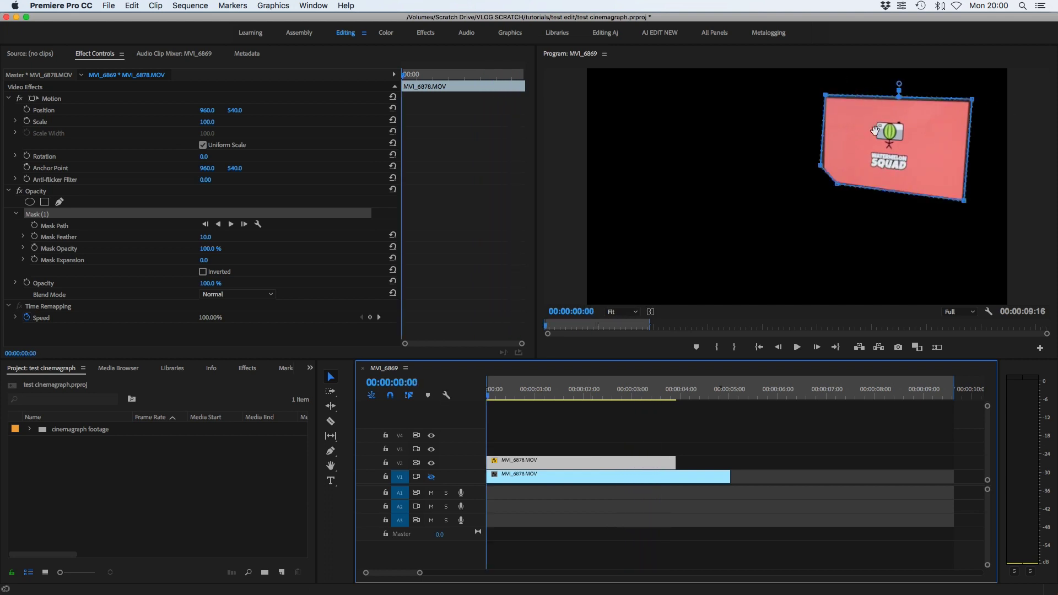
Step: Make track V1 visible again and play the masked monitor image over the frozen frame
click(432, 477)
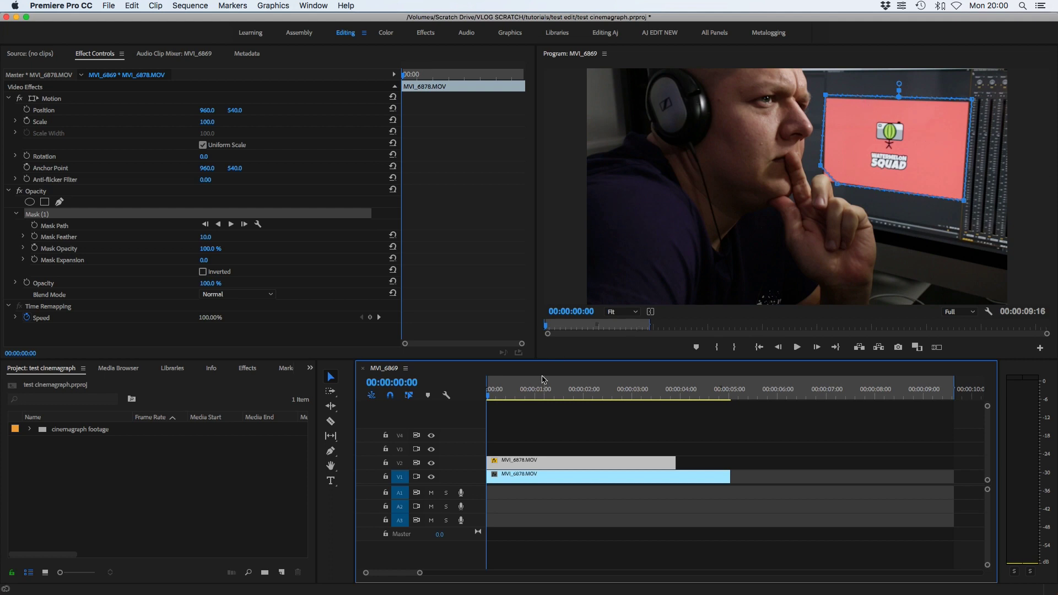
key(space)
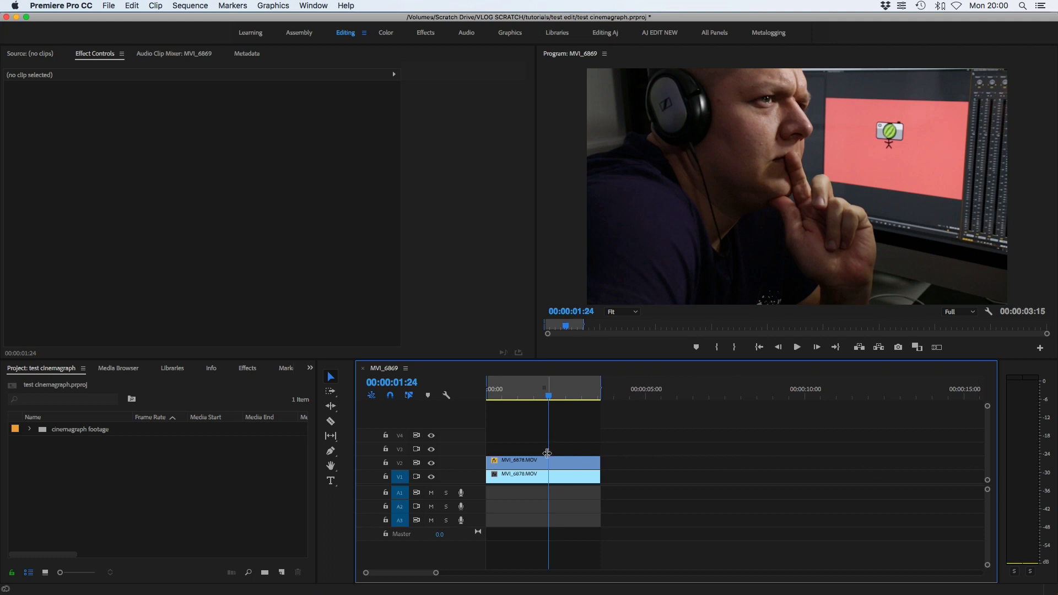
key(space)
key(space)
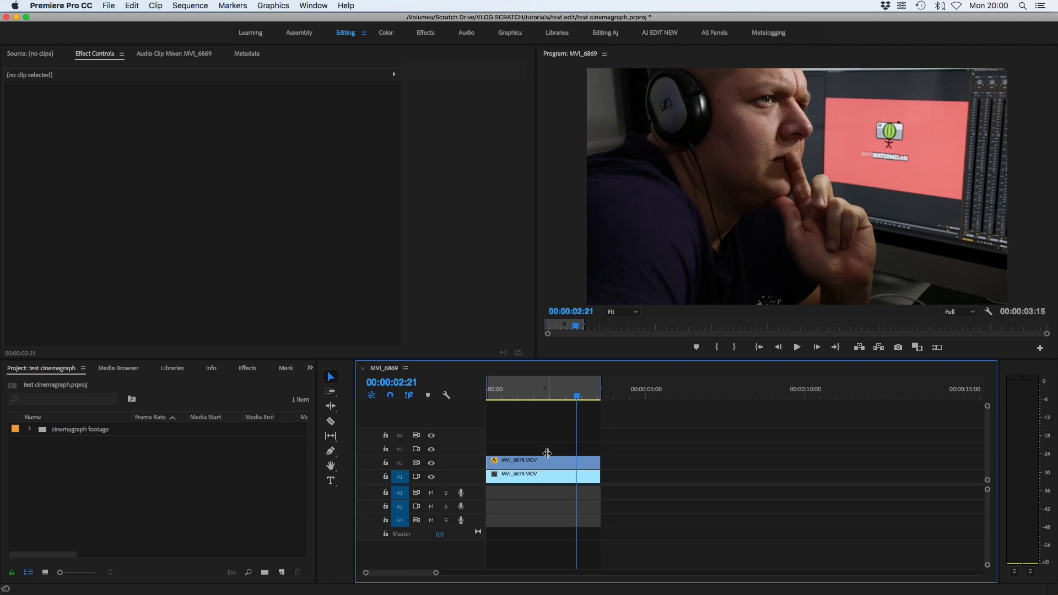
Step: Try the insta ready preset for an H.264 export of the sequence, and cancel the export
key(super+m)
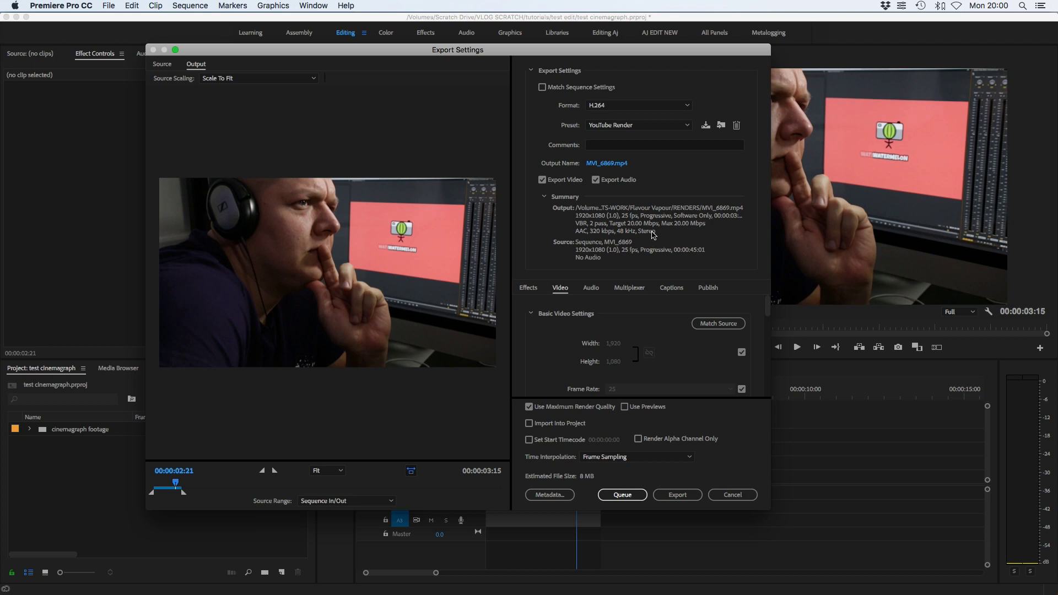
click(618, 125)
click(613, 186)
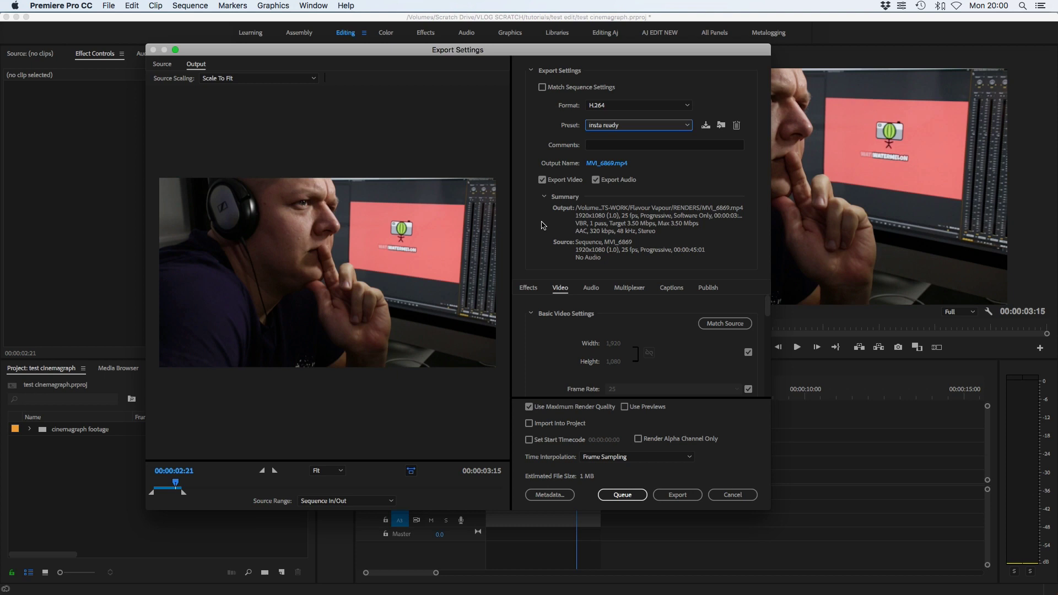
click(732, 495)
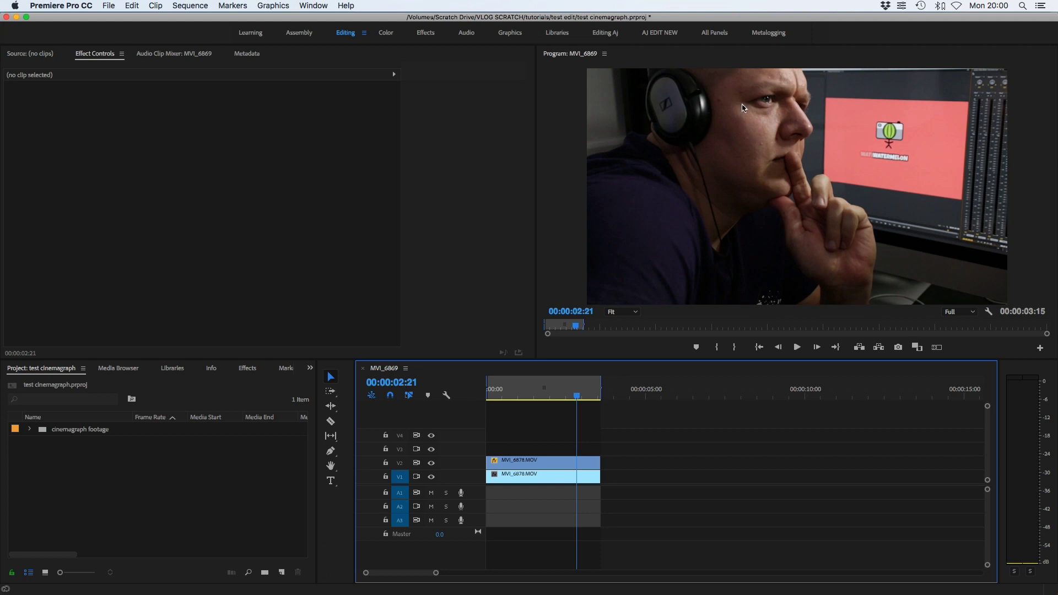
Step: Play back the finished cinemagraph sequence
key(space)
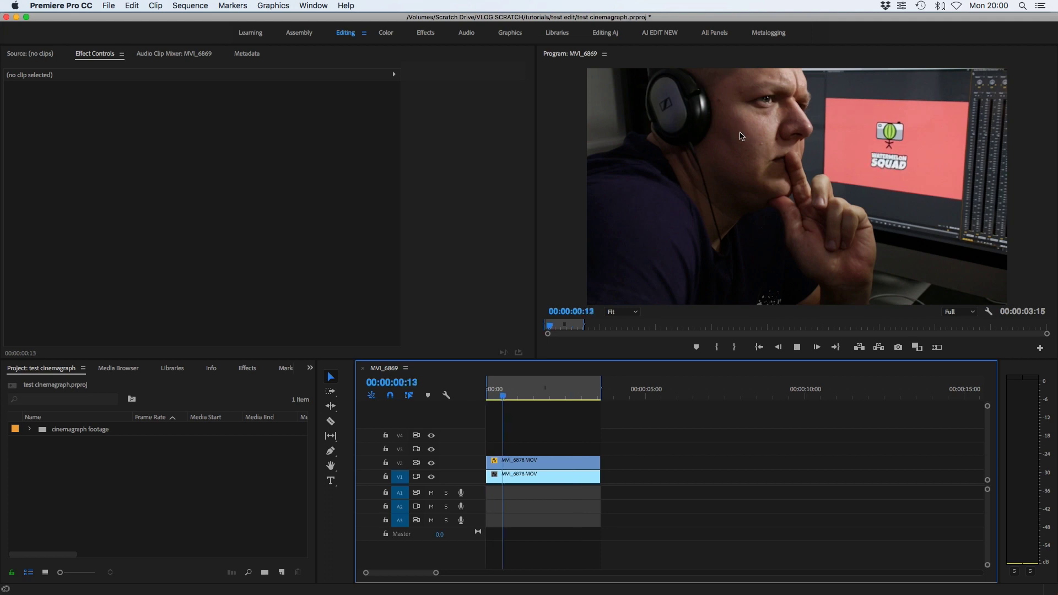